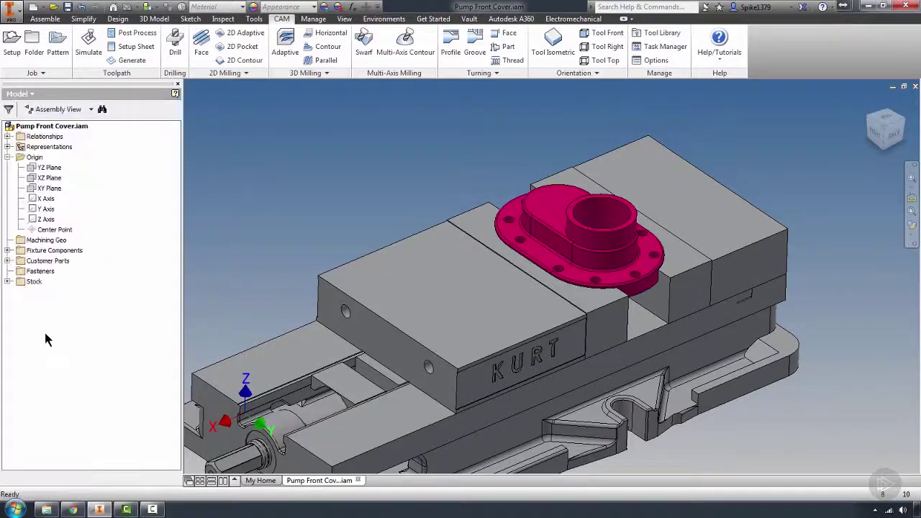
Step: Collapse the Origin folder and turn off the visibility of the Fixture Components folder
{"action": "left_click", "coordinate": [8, 157]}
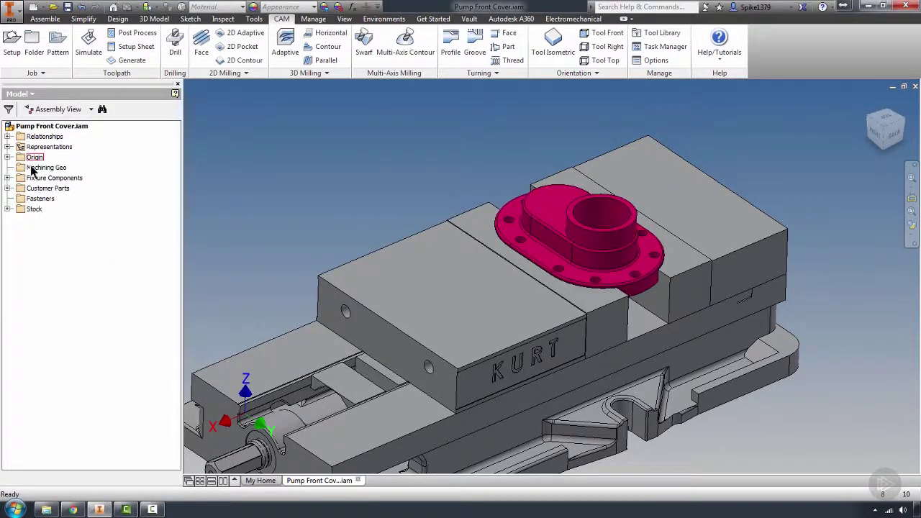
{"action": "left_click", "coordinate": [42, 168]}
{"action": "left_click", "coordinate": [36, 180]}
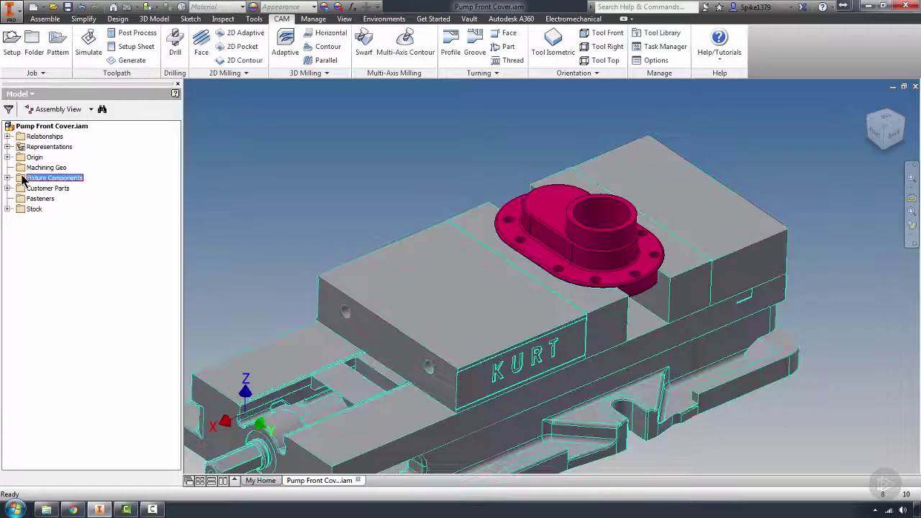
{"action": "right_click", "coordinate": [21, 178]}
{"action": "left_click", "coordinate": [46, 268]}
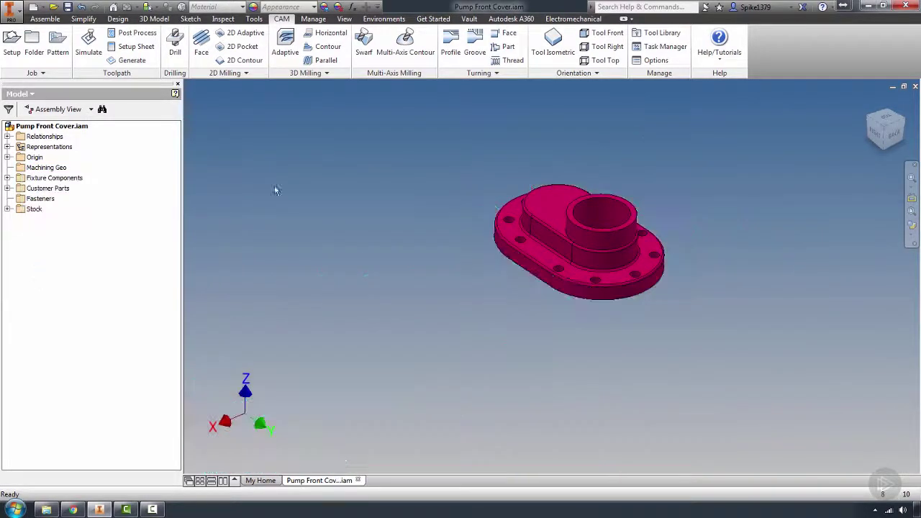
{"action": "scroll", "coordinate": [545, 190], "scroll_direction": "up", "scroll_amount": 3}
{"action": "middle_click_drag", "start_coordinate": [488, 314], "coordinate": [364, 320]}
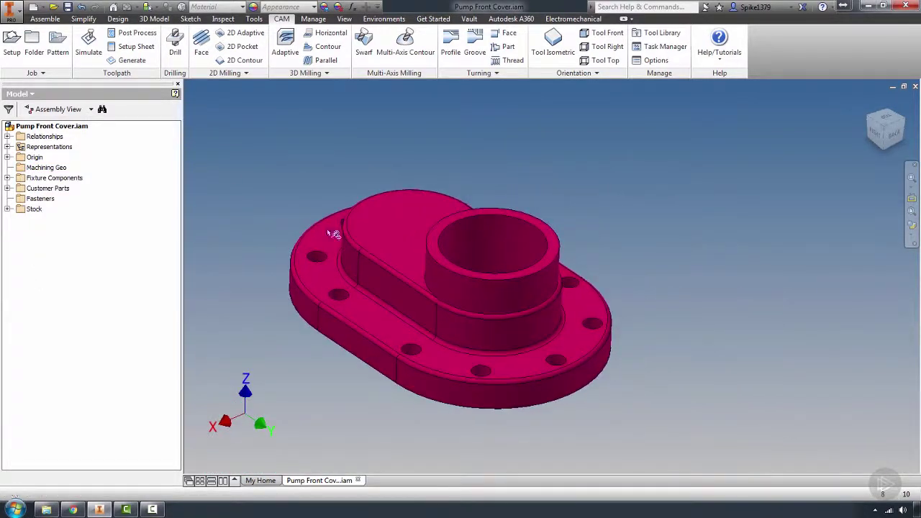
Step: Replace the pump front cover component with Pump_Front_Cover Rev B.ipt from the Customer 1 folder
{"action": "right_click", "coordinate": [404, 263]}
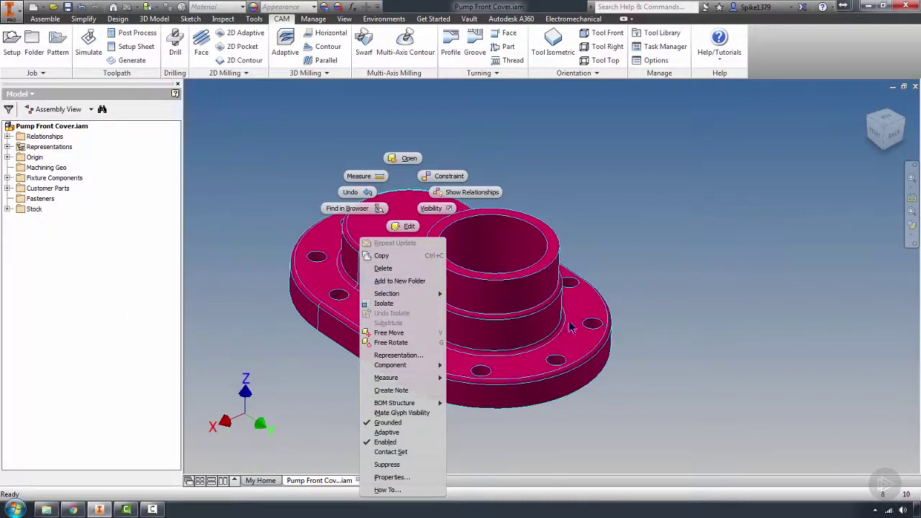
{"action": "left_click", "coordinate": [529, 295]}
{"action": "right_click", "coordinate": [402, 246]}
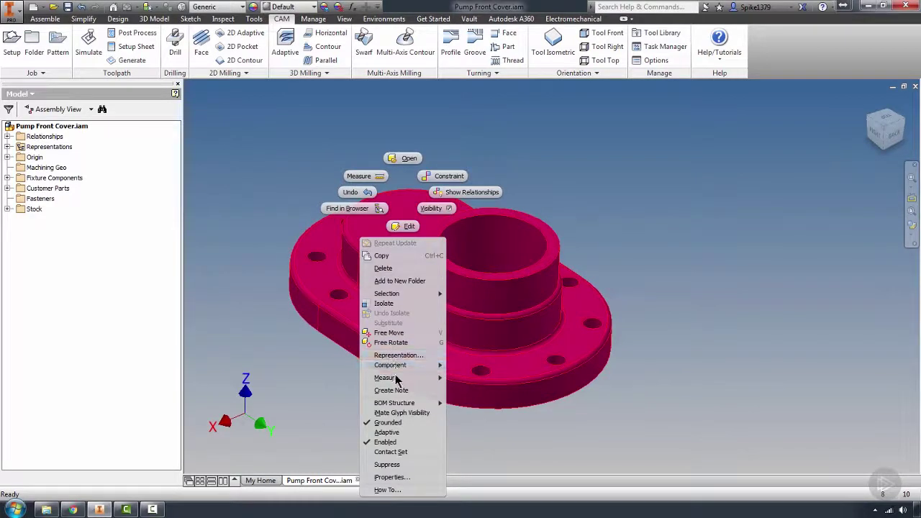
{"action": "mouse_move", "coordinate": [405, 372]}
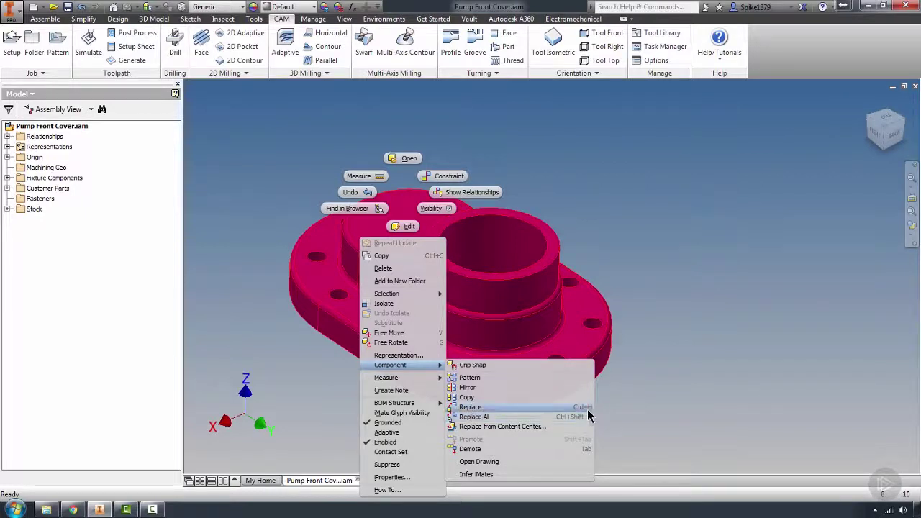
{"action": "left_click", "coordinate": [468, 408]}
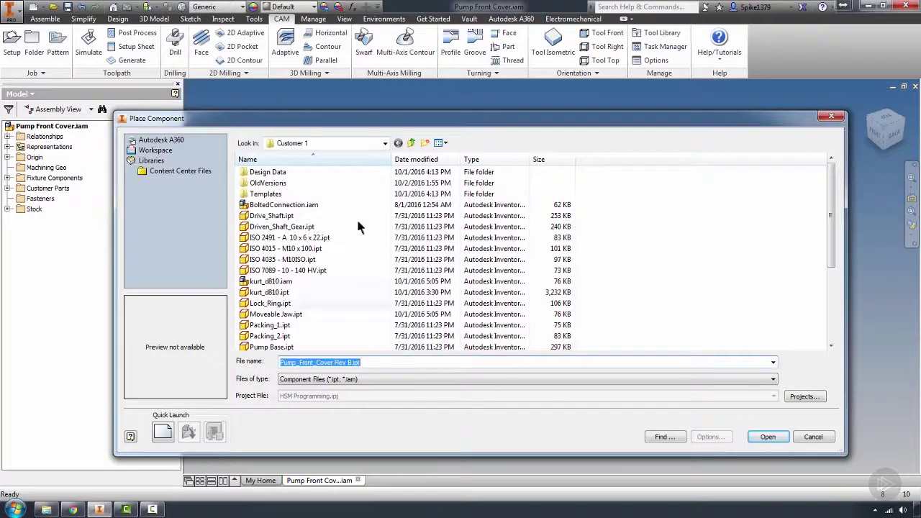
{"action": "left_click_drag", "start_coordinate": [345, 119], "coordinate": [400, 79]}
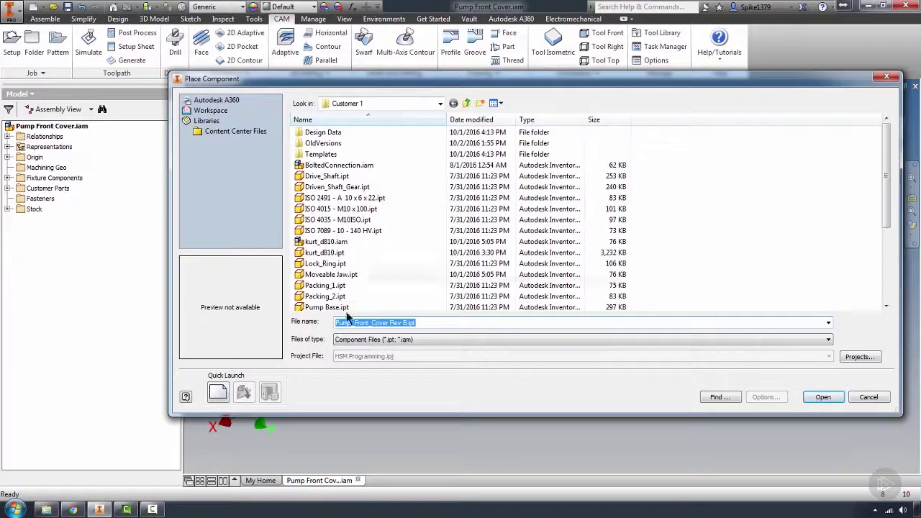
{"action": "left_click", "coordinate": [331, 264]}
{"action": "scroll", "coordinate": [333, 265], "scroll_direction": "down", "scroll_amount": 3}
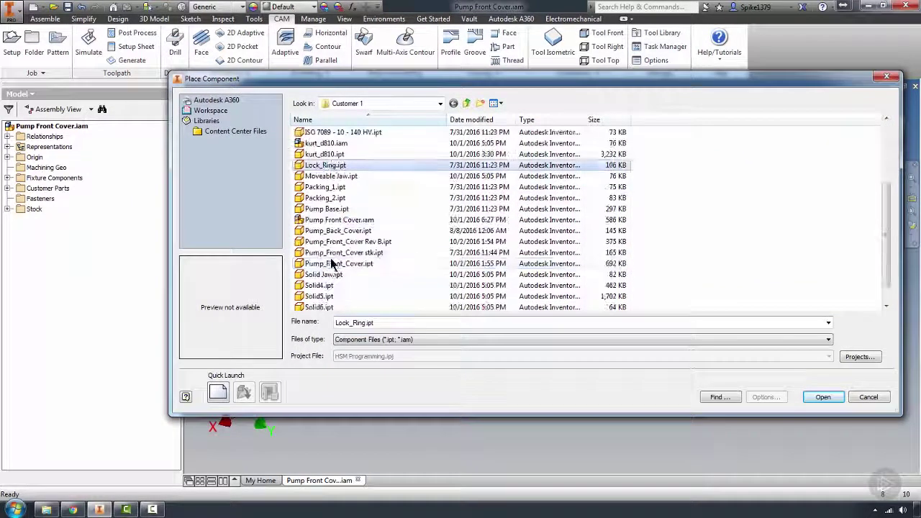
{"action": "left_click", "coordinate": [340, 242]}
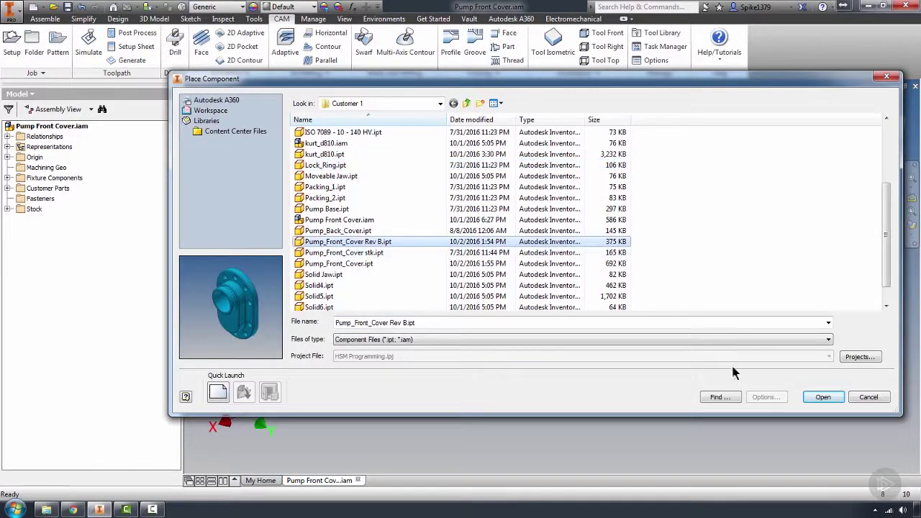
{"action": "left_click", "coordinate": [823, 400]}
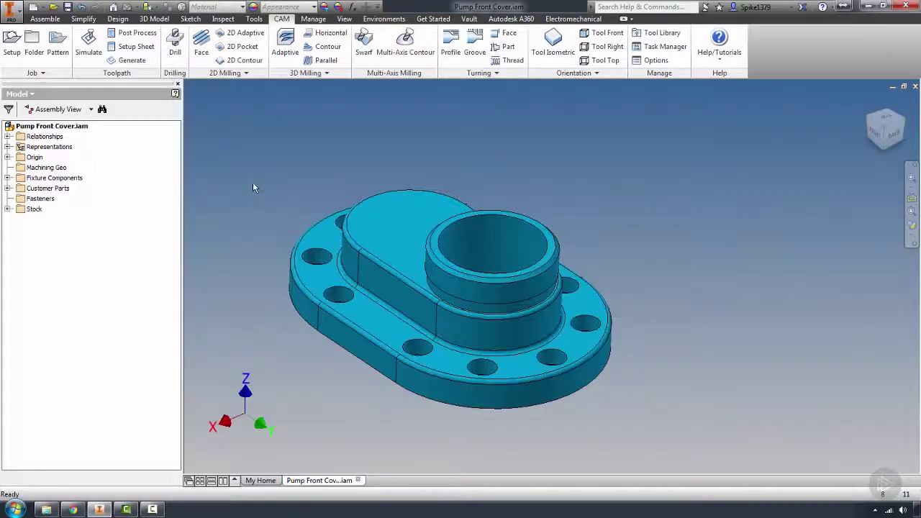
{"action": "middle_click_drag", "start_coordinate": [401, 257], "coordinate": [501, 257]}
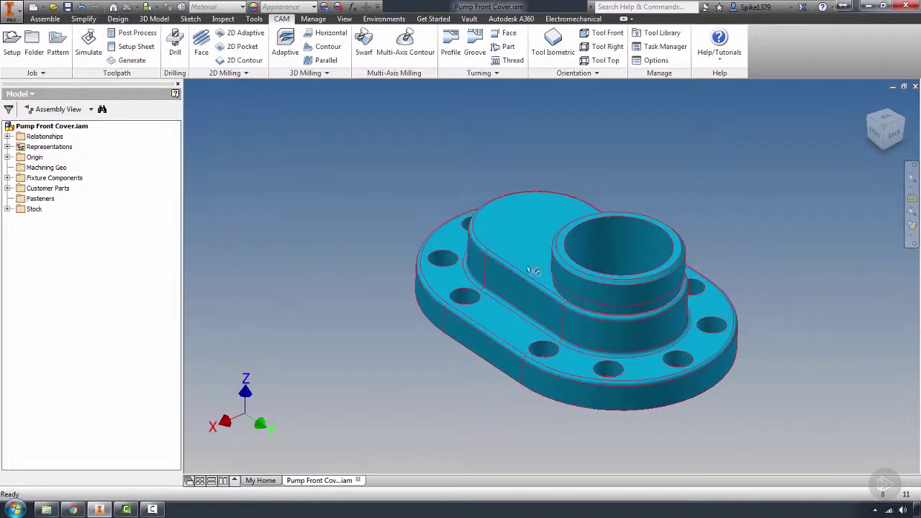
{"action": "key", "text": "Escape"}
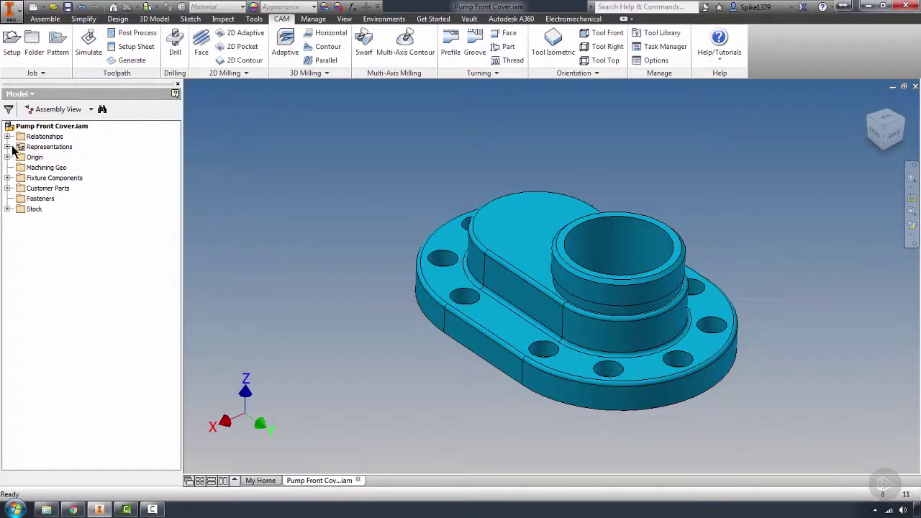
Step: Show the CAM operations in the browser and regenerate the toolpaths of Setup1
{"action": "left_click", "coordinate": [26, 96]}
{"action": "left_click", "coordinate": [28, 134]}
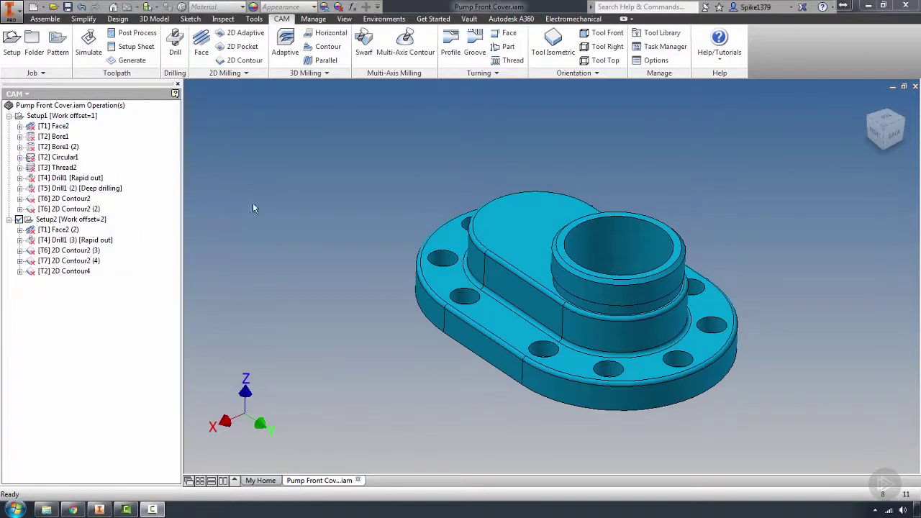
{"action": "left_click", "coordinate": [32, 116]}
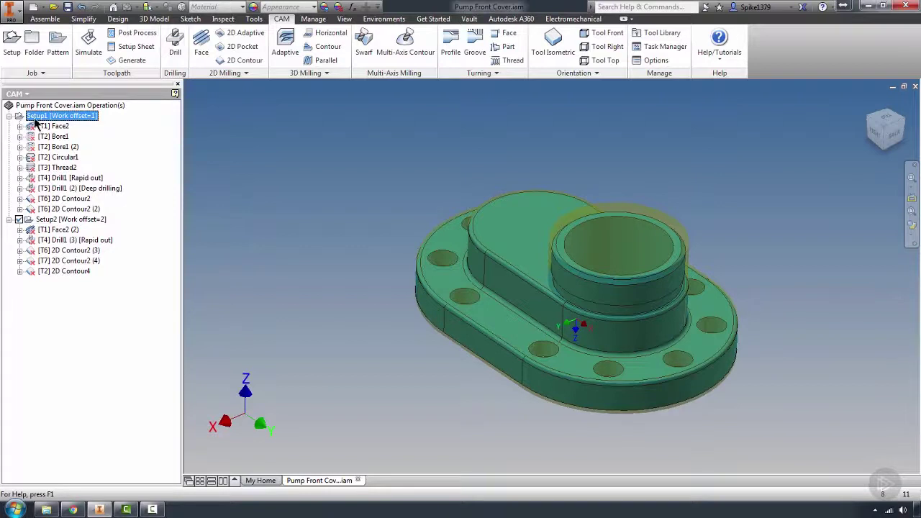
{"action": "left_click", "coordinate": [131, 60]}
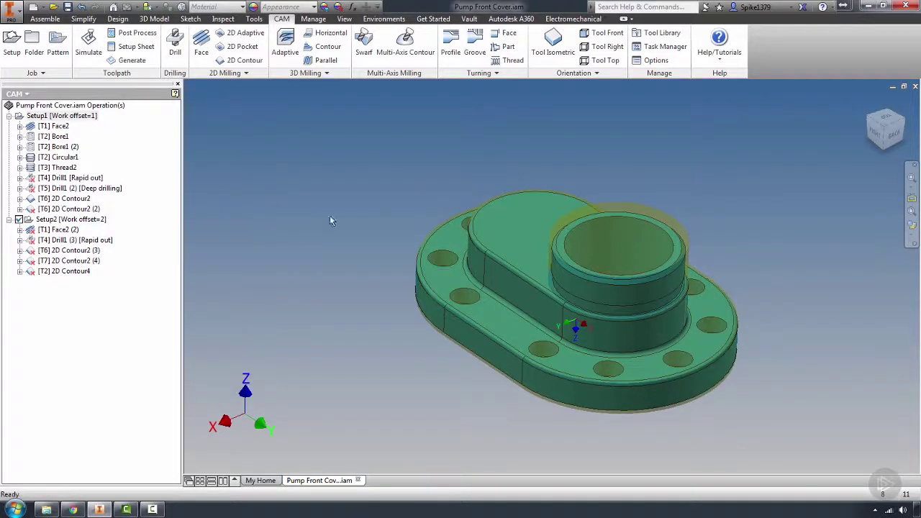
Step: Examine the regenerated toolpaths of Face2, Bore1, Bore1 (2), Circular1 and Thread2 in Setup1 on the revised cover
{"action": "middle_click_drag", "start_coordinate": [332, 222], "coordinate": [339, 273], "text": "shift"}
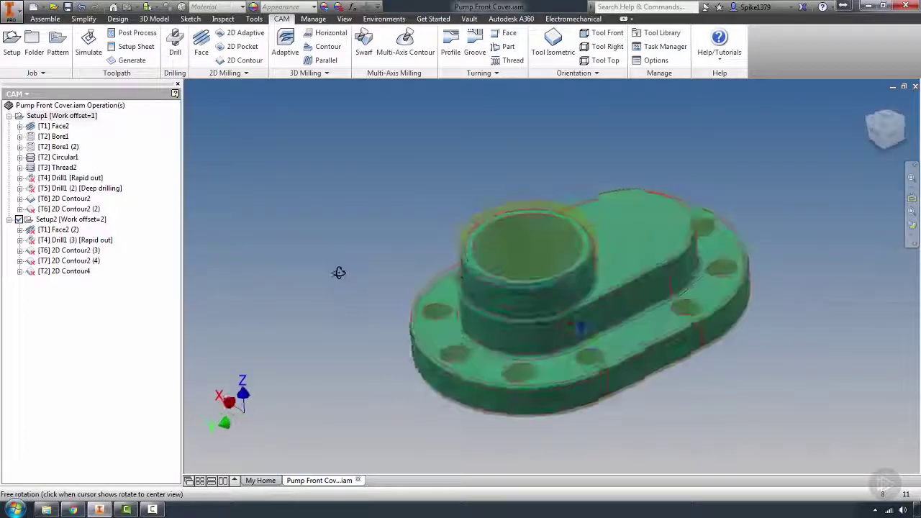
{"action": "middle_click_drag", "start_coordinate": [504, 291], "coordinate": [436, 271]}
{"action": "scroll", "coordinate": [431, 245], "scroll_direction": "down", "scroll_amount": 3}
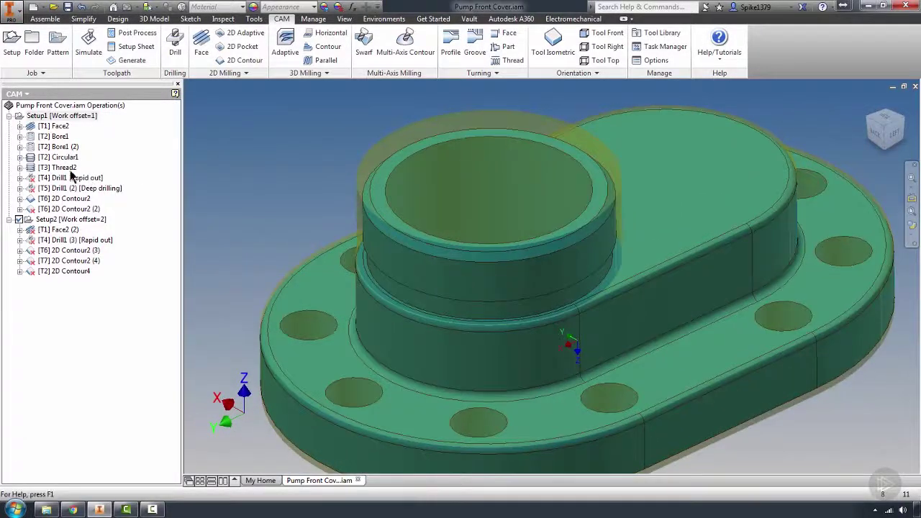
{"action": "left_click", "coordinate": [38, 128]}
{"action": "middle_click_drag", "start_coordinate": [547, 308], "coordinate": [720, 312], "text": "shift"}
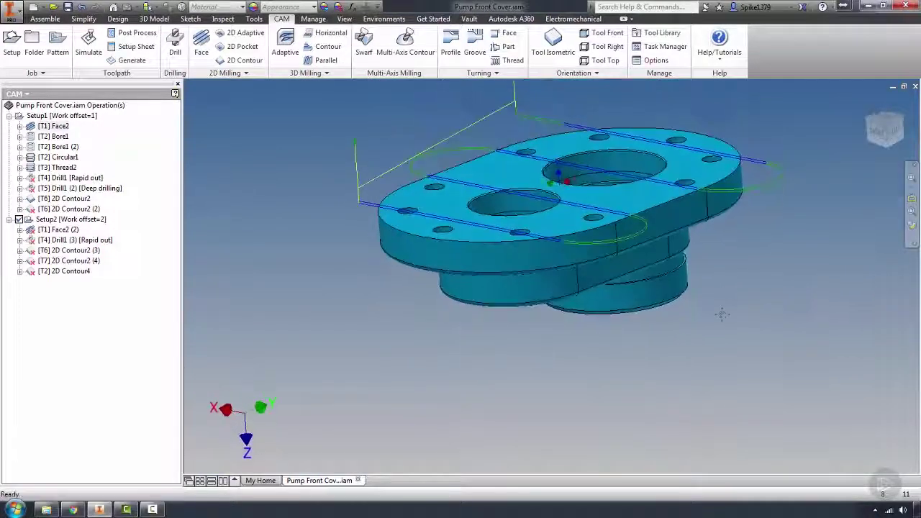
{"action": "left_click", "coordinate": [44, 136]}
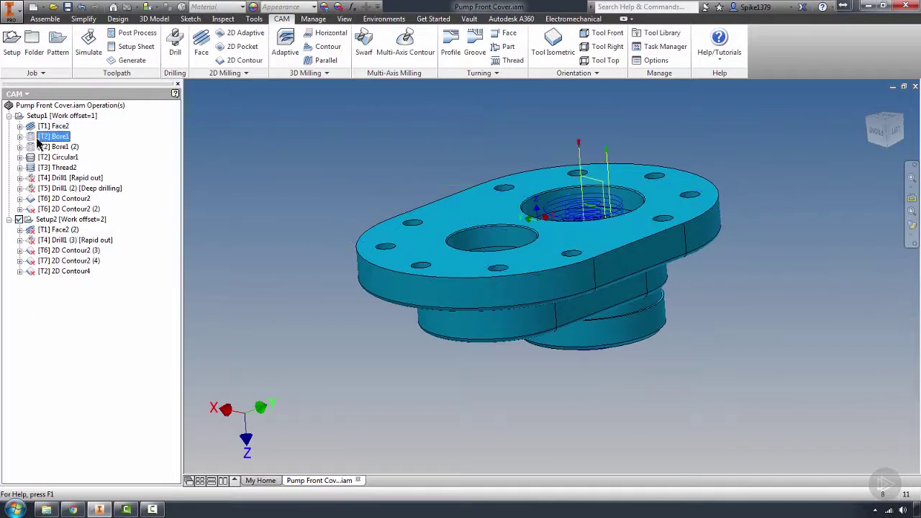
{"action": "middle_click_drag", "start_coordinate": [356, 216], "coordinate": [400, 268], "text": "shift"}
{"action": "left_click", "coordinate": [41, 146]}
{"action": "left_click", "coordinate": [46, 158]}
{"action": "left_click", "coordinate": [46, 169]}
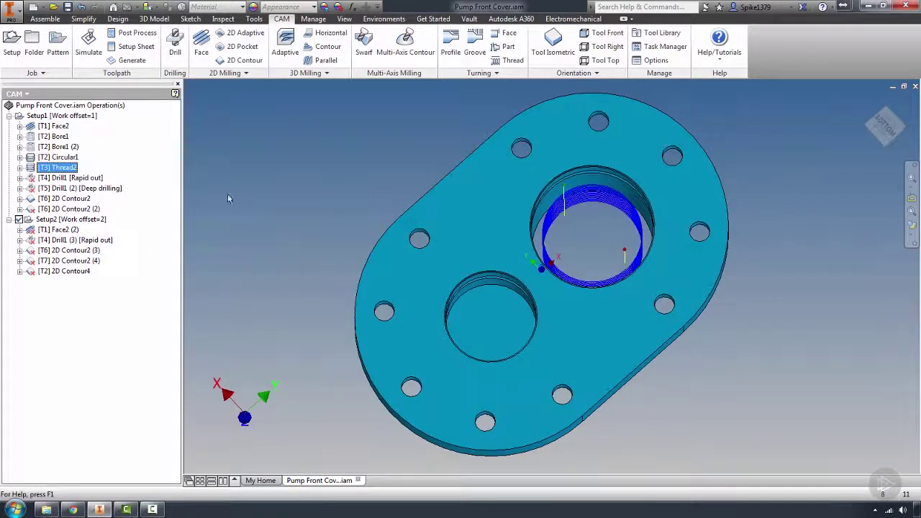
{"action": "mouse_move", "coordinate": [558, 225]}
{"action": "middle_mouse_down", "text": "shift"}
{"action": "mouse_move", "coordinate": [557, 244]}
{"action": "mouse_move", "coordinate": [553, 216]}
{"action": "middle_mouse_up", "text": "shift"}
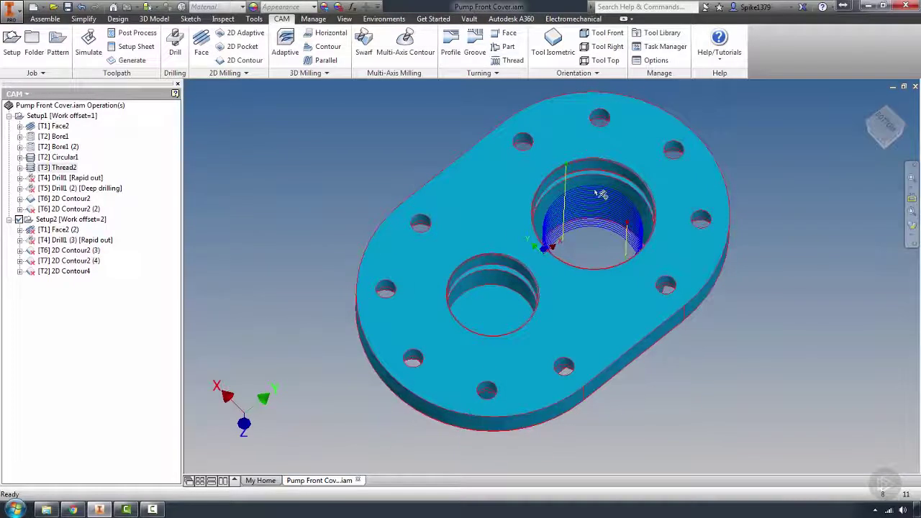
{"action": "left_click", "coordinate": [29, 172]}
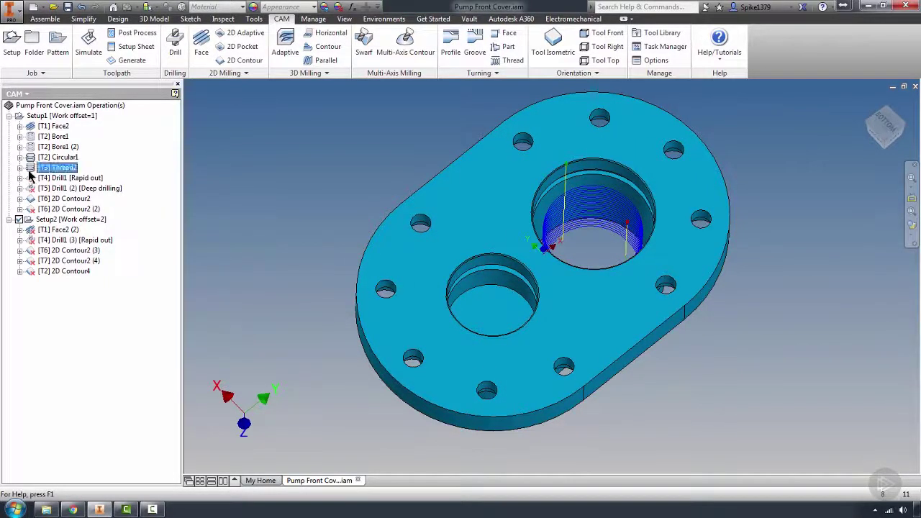
{"action": "right_click", "coordinate": [28, 170]}
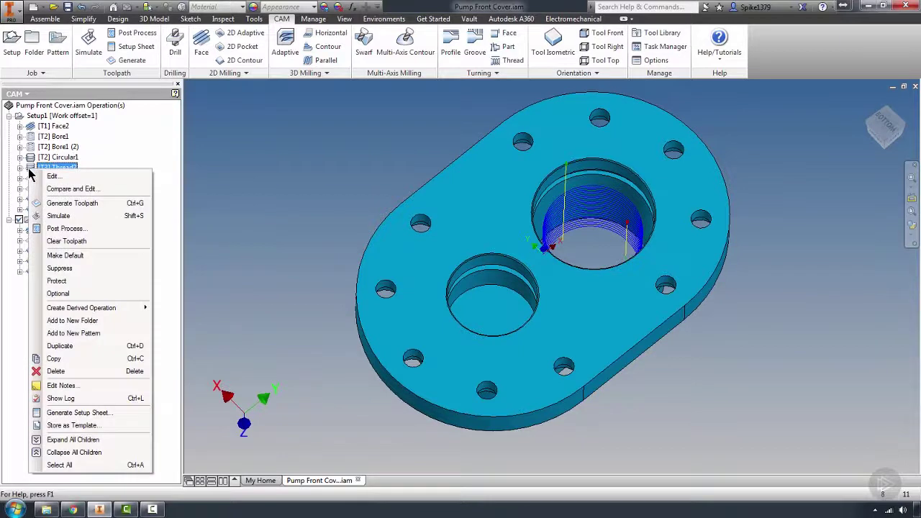
{"action": "left_click", "coordinate": [120, 165]}
Step: Move the Drill1 and Drill1 (2) operations from Setup1 into Setup2, directly after Drill1 (3)
{"action": "left_click", "coordinate": [59, 187]}
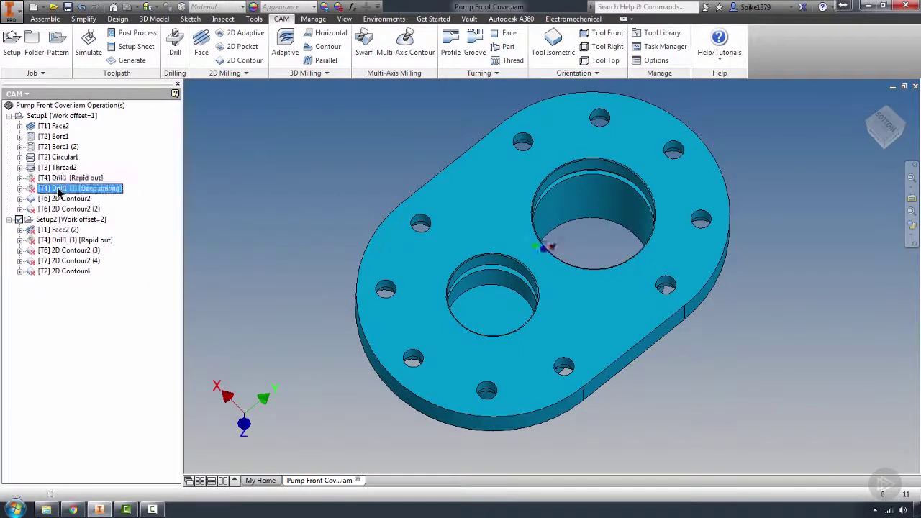
{"action": "middle_click_drag", "start_coordinate": [489, 279], "coordinate": [460, 241], "text": "shift"}
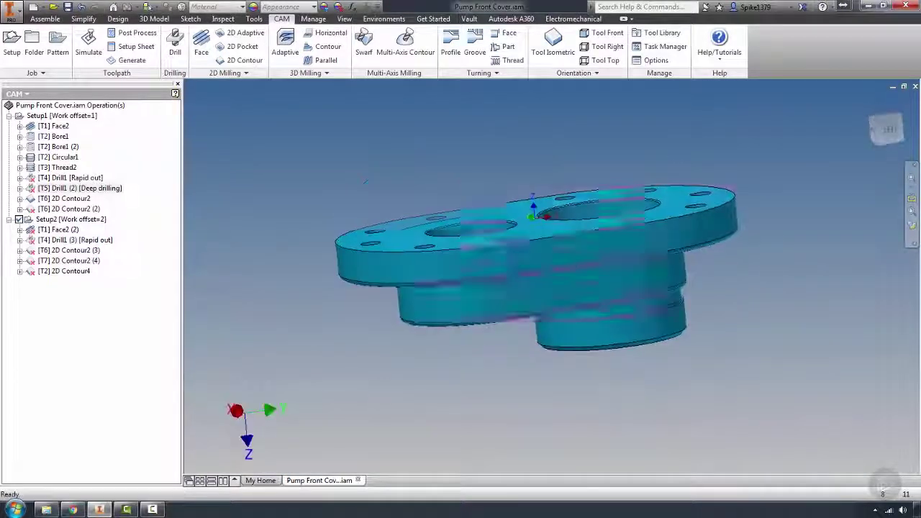
{"action": "middle_click_drag", "start_coordinate": [528, 267], "coordinate": [530, 328], "text": "shift"}
{"action": "left_click", "coordinate": [45, 178]}
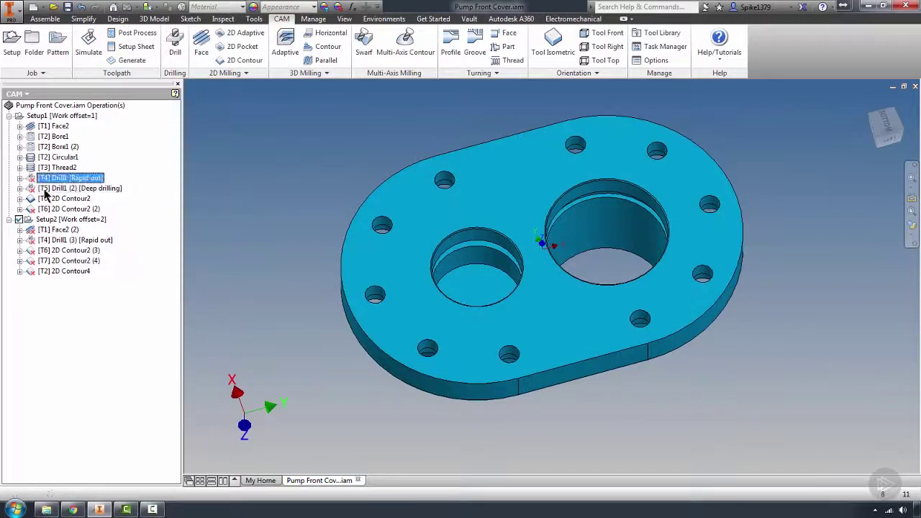
{"action": "left_click", "coordinate": [56, 188], "text": "ctrl"}
{"action": "left_click_drag", "start_coordinate": [53, 184], "coordinate": [72, 250]}
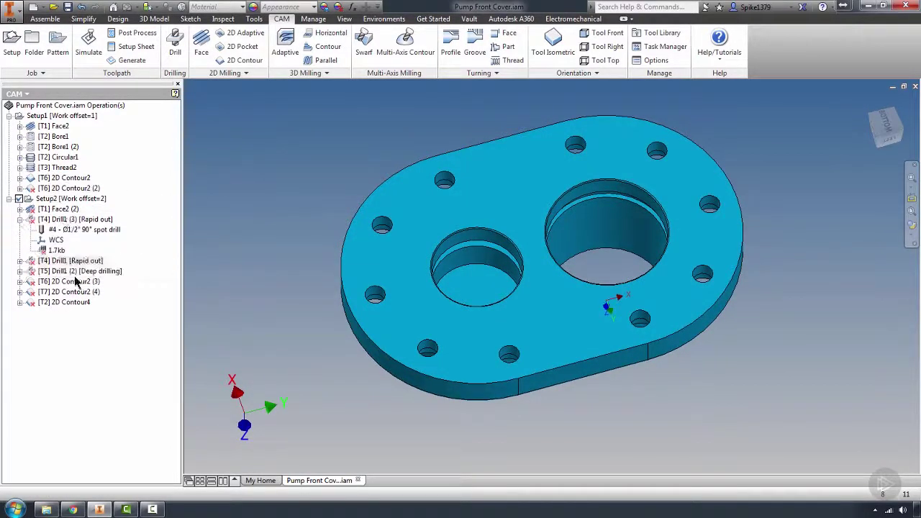
{"action": "left_click", "coordinate": [20, 220]}
Step: Examine 2D Contour2 and 2D Contour2 (2) in Setup1 against the edges of the cover's two bores
{"action": "middle_click_drag", "start_coordinate": [541, 311], "coordinate": [606, 236], "text": "shift"}
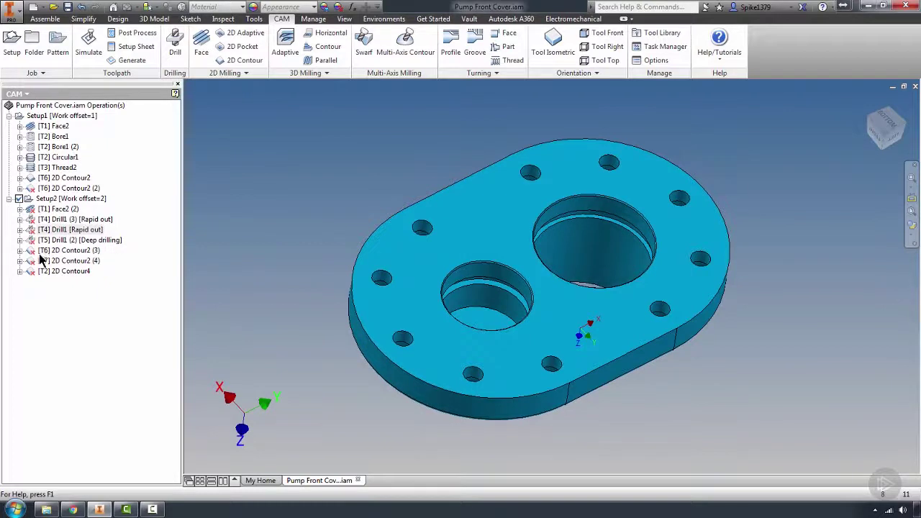
{"action": "left_click", "coordinate": [43, 189]}
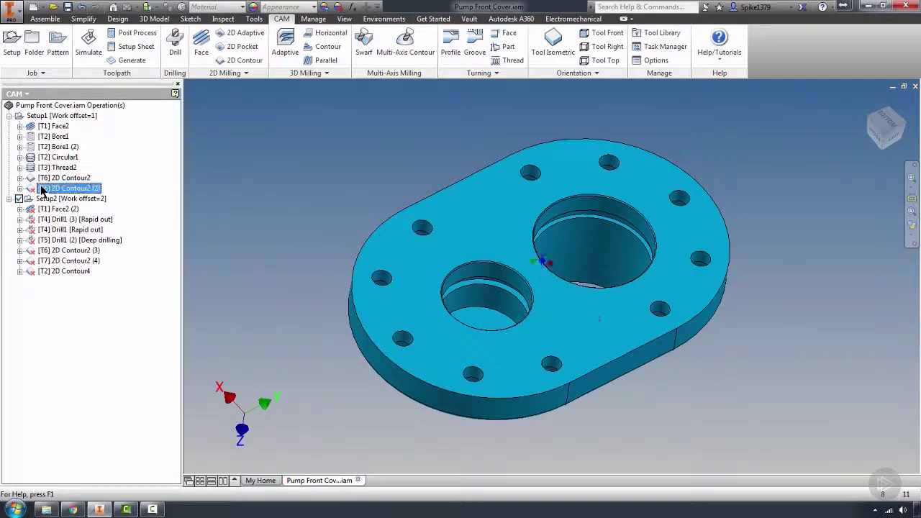
{"action": "left_click", "coordinate": [35, 178]}
{"action": "middle_click_drag", "start_coordinate": [382, 204], "coordinate": [532, 240], "text": "shift"}
{"action": "scroll", "coordinate": [515, 269], "scroll_direction": "up", "scroll_amount": 5}
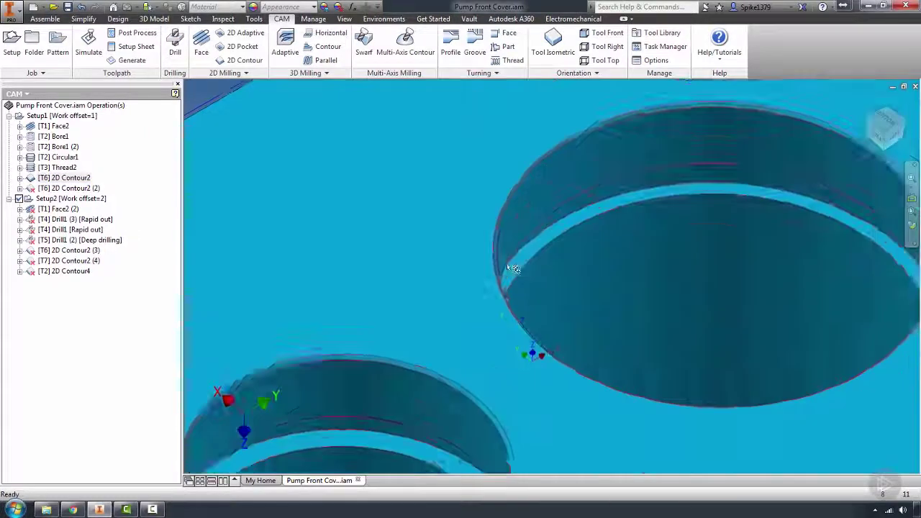
{"action": "scroll", "coordinate": [514, 268], "scroll_direction": "down", "scroll_amount": 4}
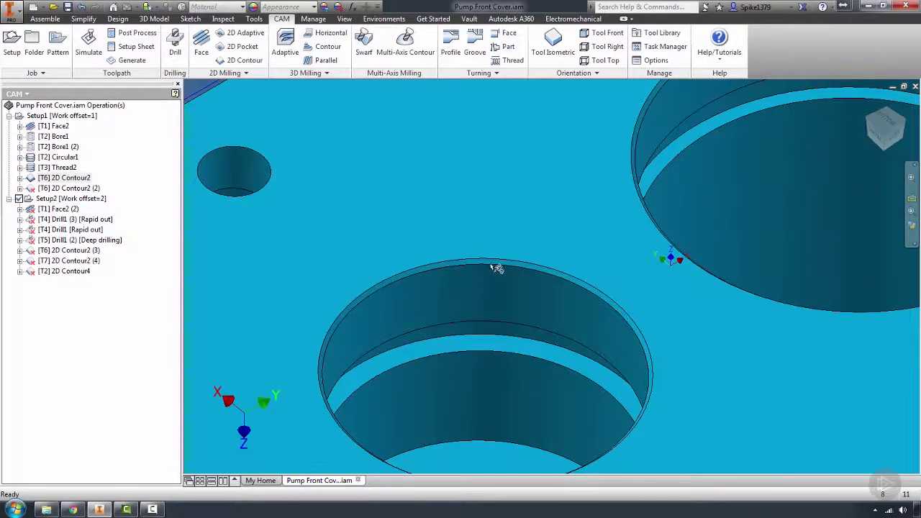
{"action": "scroll", "coordinate": [511, 291], "scroll_direction": "down", "scroll_amount": 3}
{"action": "left_click", "coordinate": [32, 189]}
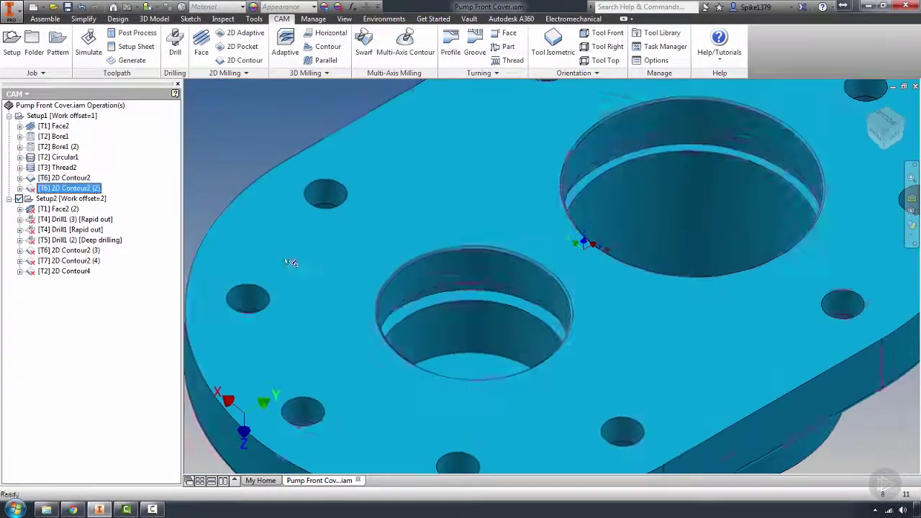
{"action": "middle_click_drag", "start_coordinate": [388, 290], "coordinate": [391, 269]}
{"action": "scroll", "coordinate": [389, 269], "scroll_direction": "down", "scroll_amount": 3}
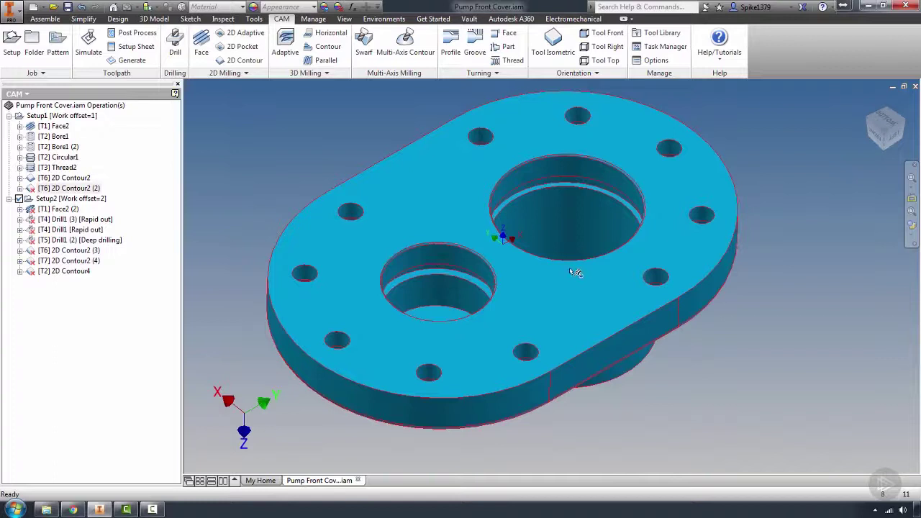
Step: Edit 2D Contour2 (2) in Setup1 and select the top edges of the large and small bores as its contours
{"action": "left_click", "coordinate": [30, 188]}
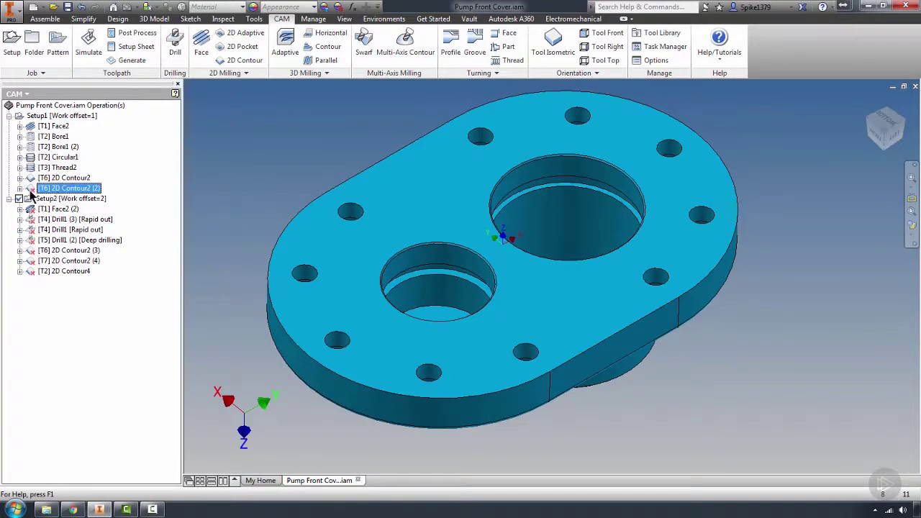
{"action": "double_click", "coordinate": [30, 190]}
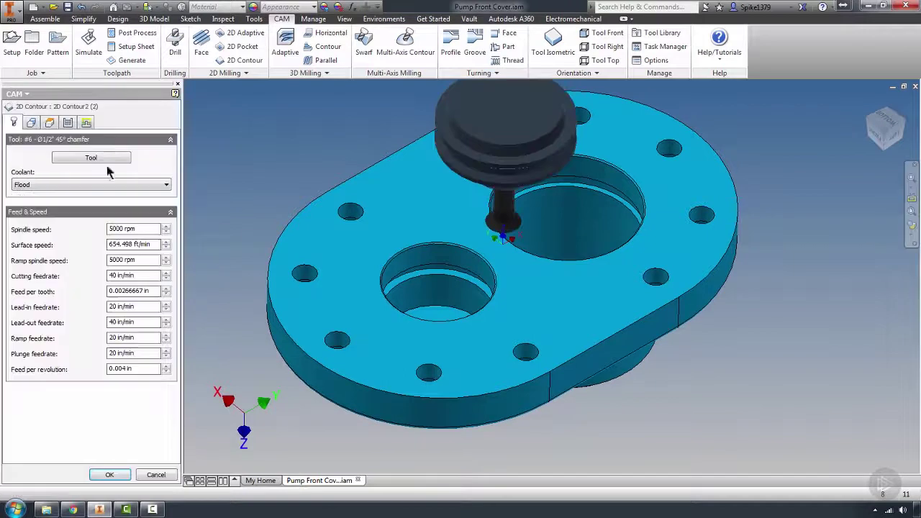
{"action": "left_click", "coordinate": [69, 123]}
{"action": "left_click", "coordinate": [32, 124]}
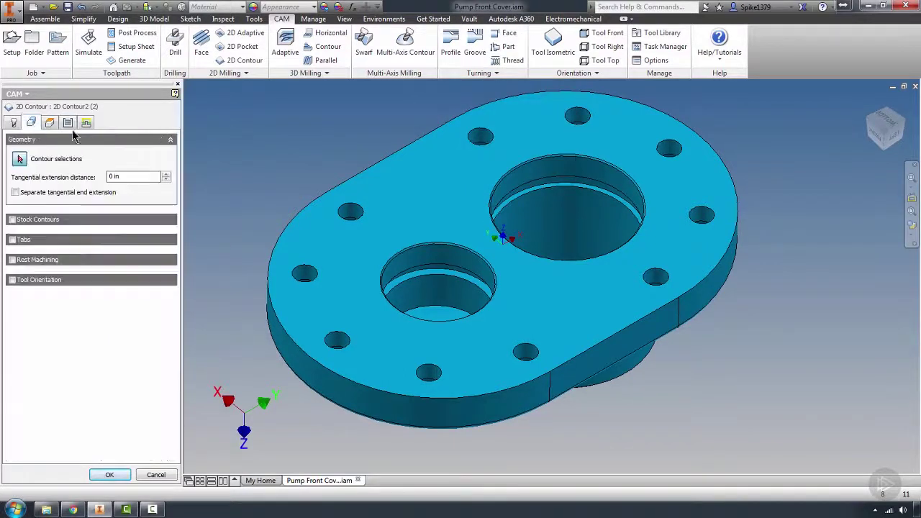
{"action": "left_click", "coordinate": [526, 171]}
{"action": "left_click", "coordinate": [522, 171]}
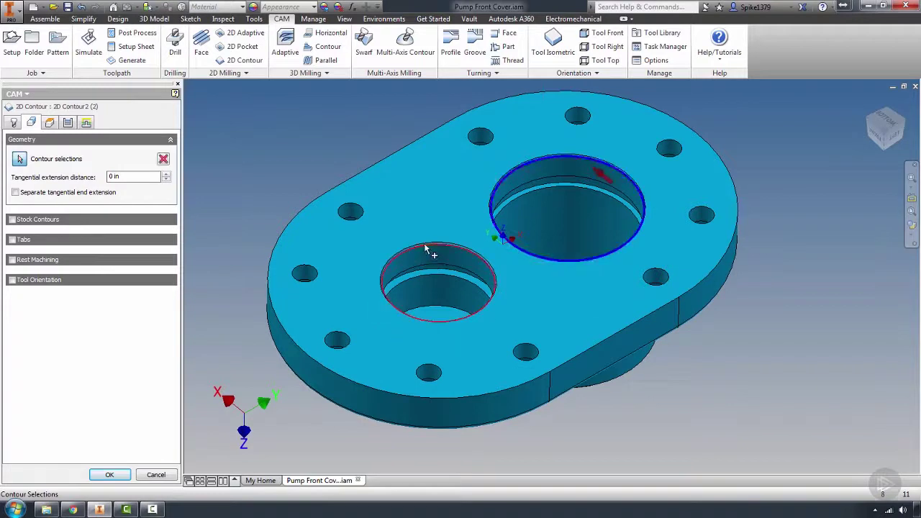
{"action": "left_click", "coordinate": [425, 248]}
Step: Set the chamfer width of 2D Contour2 (2) to 0 in, apply the edit and check the toolpath around both bores
{"action": "left_click", "coordinate": [67, 123]}
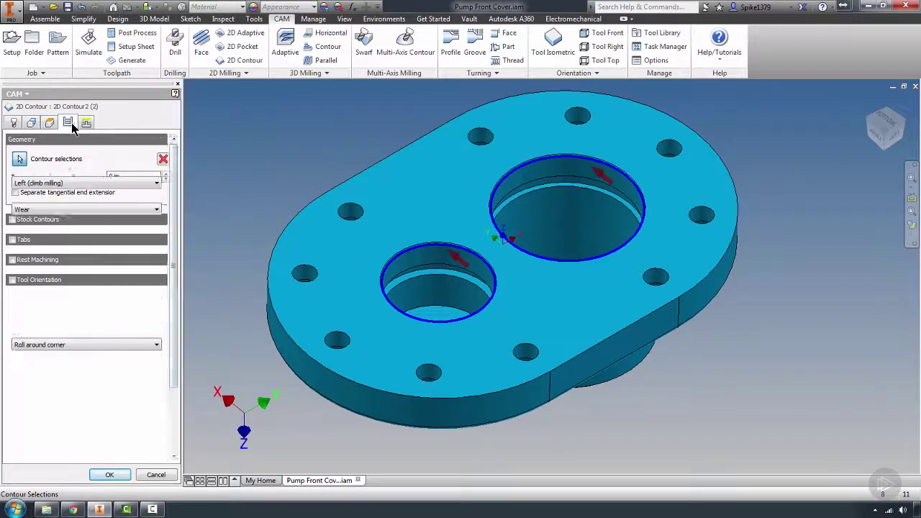
{"action": "scroll", "coordinate": [177, 374], "scroll_direction": "down", "scroll_amount": 6}
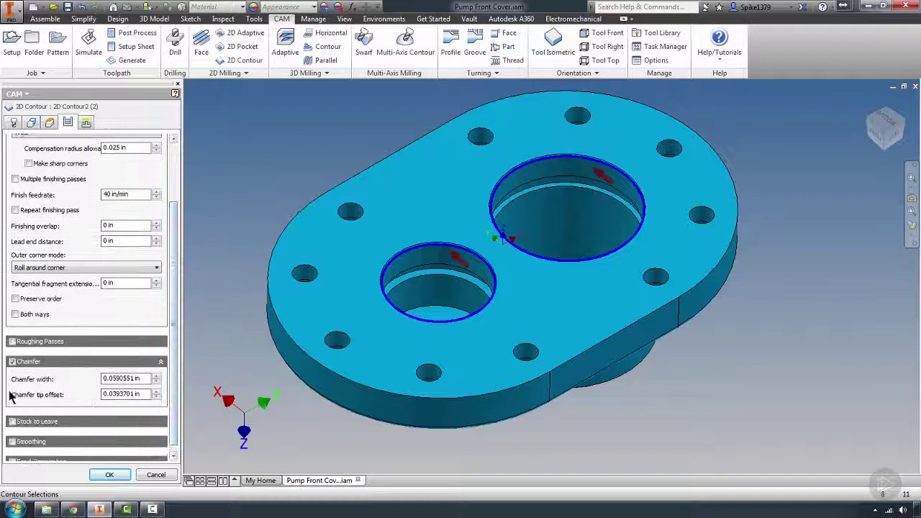
{"action": "left_click", "coordinate": [142, 385]}
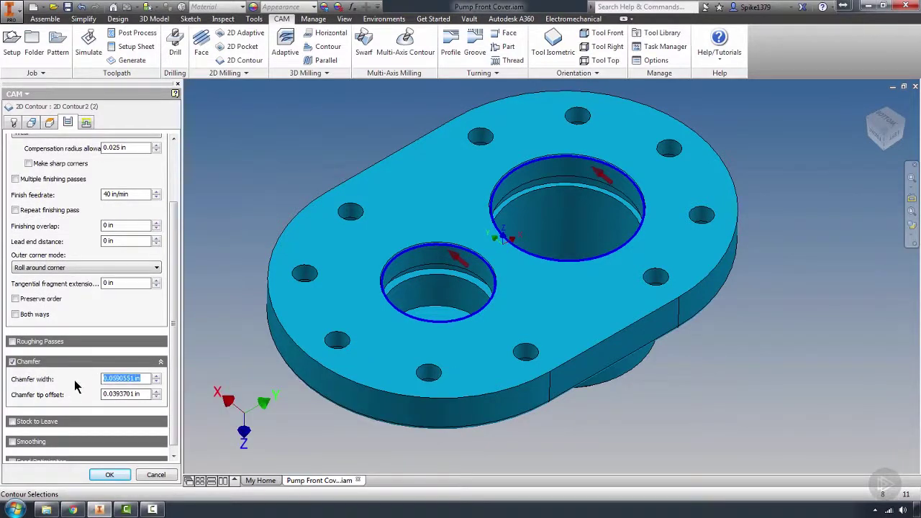
{"action": "type", "text": "0"}
{"action": "key", "text": "Tab"}
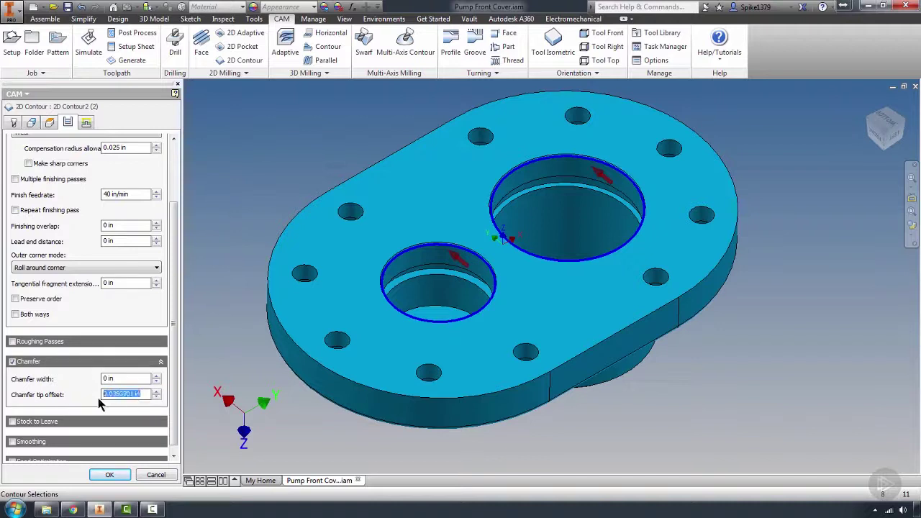
{"action": "left_click", "coordinate": [110, 475]}
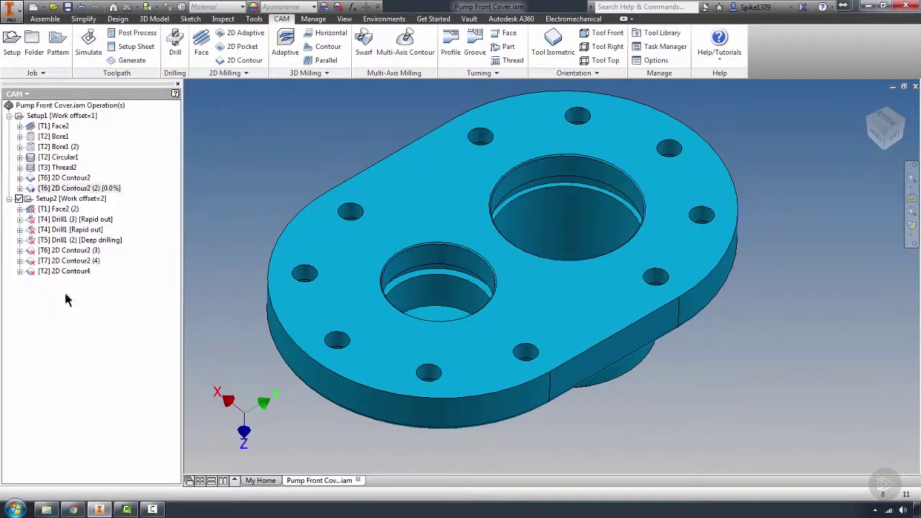
{"action": "middle_click_drag", "start_coordinate": [416, 306], "coordinate": [453, 250], "text": "shift"}
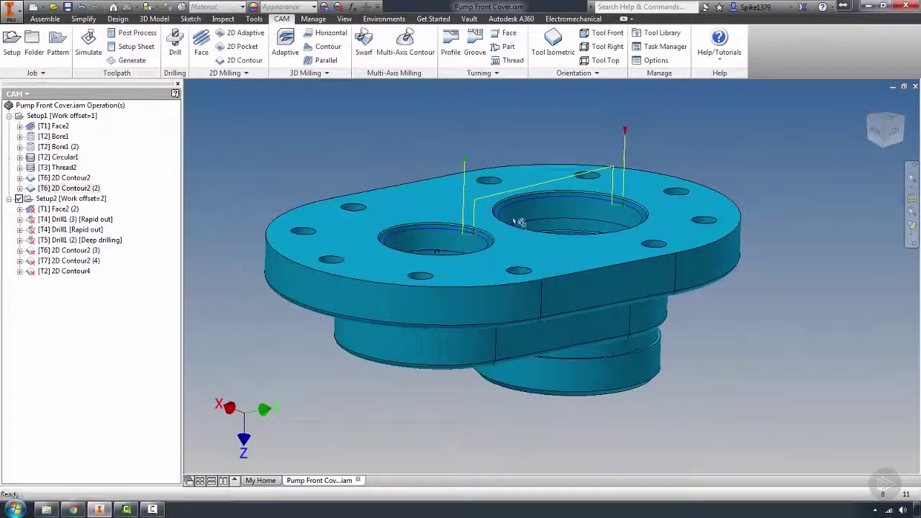
{"action": "scroll", "coordinate": [518, 223], "scroll_direction": "down", "scroll_amount": 3}
{"action": "middle_click_drag", "start_coordinate": [588, 273], "coordinate": [490, 357]}
{"action": "scroll", "coordinate": [643, 282], "scroll_direction": "down", "scroll_amount": 5}
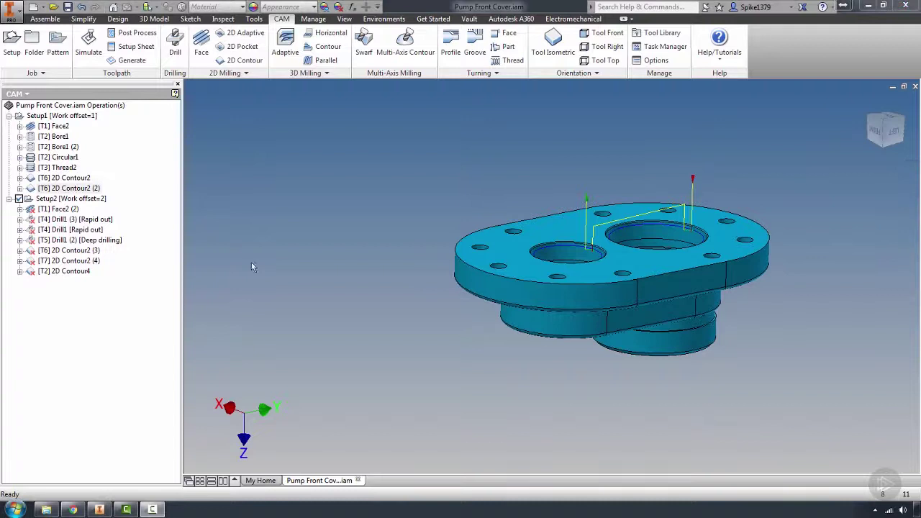
Step: Regenerate the toolpaths of Setup2
{"action": "left_click", "coordinate": [50, 198]}
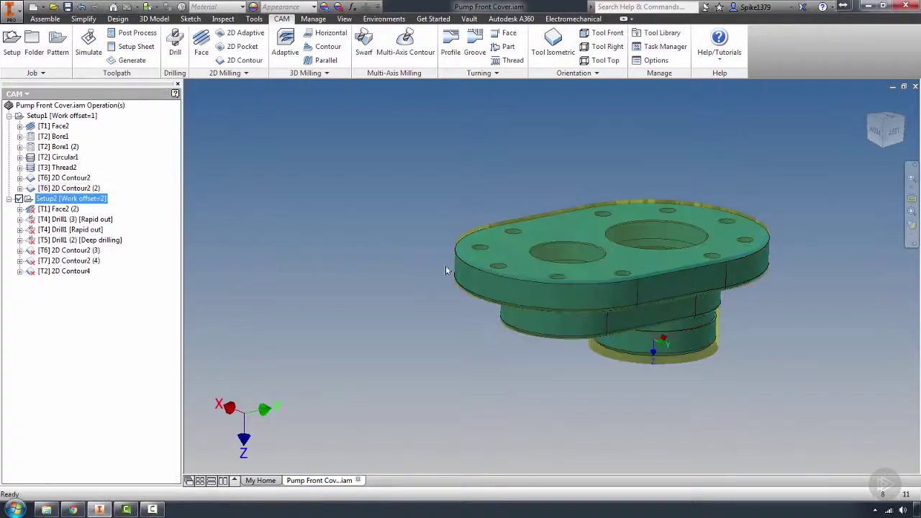
{"action": "middle_click_drag", "start_coordinate": [449, 267], "coordinate": [472, 202], "text": "shift"}
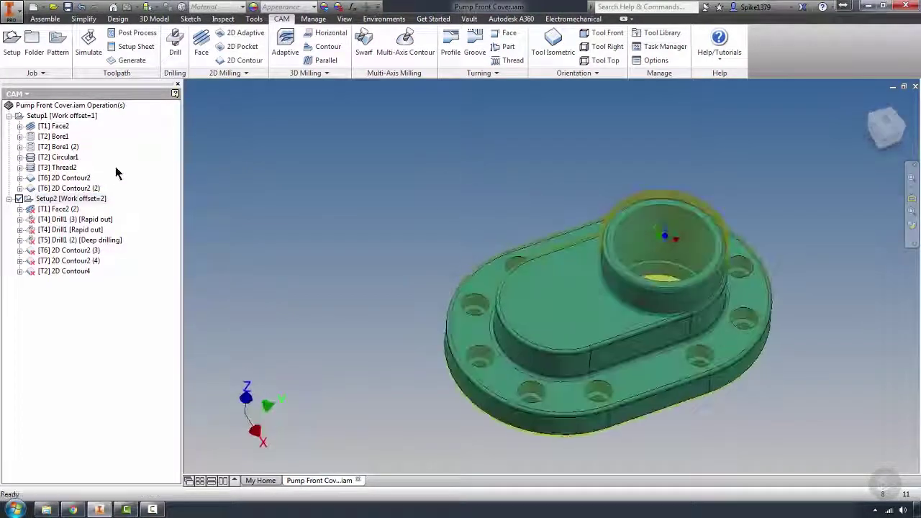
{"action": "left_click", "coordinate": [127, 61]}
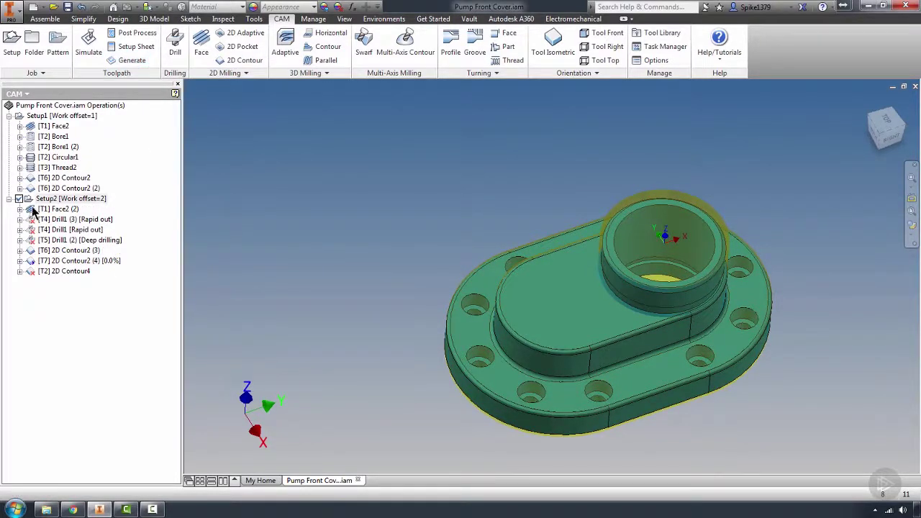
Step: Examine the toolpaths of Face2 (2), 2D Contour2 (3) and 2D Contour2 (4) in Setup2 on the revised cover
{"action": "left_click", "coordinate": [39, 211]}
{"action": "mouse_move", "coordinate": [489, 222]}
{"action": "middle_mouse_down", "text": "shift"}
{"action": "mouse_move", "coordinate": [500, 193]}
{"action": "mouse_move", "coordinate": [493, 205]}
{"action": "middle_mouse_up", "text": "shift"}
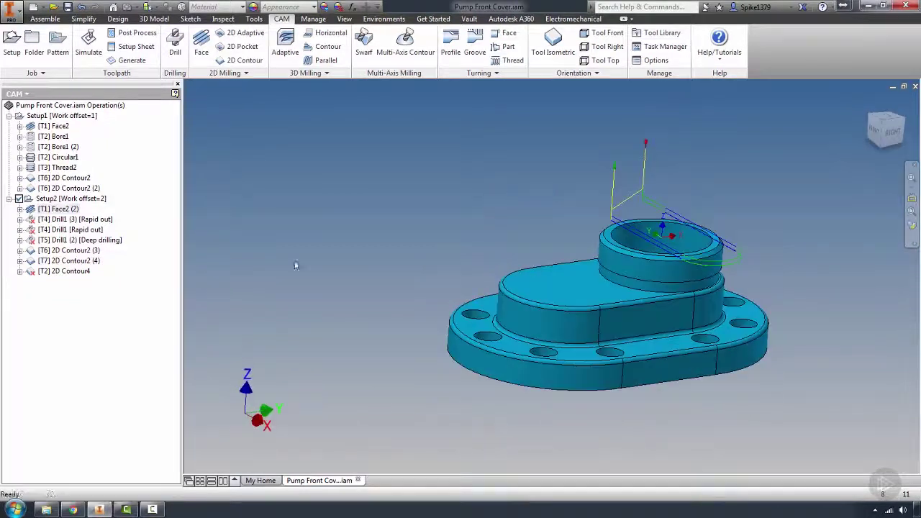
{"action": "left_click", "coordinate": [40, 250]}
{"action": "middle_click_drag", "start_coordinate": [405, 216], "coordinate": [404, 246], "text": "shift"}
{"action": "left_click", "coordinate": [34, 264]}
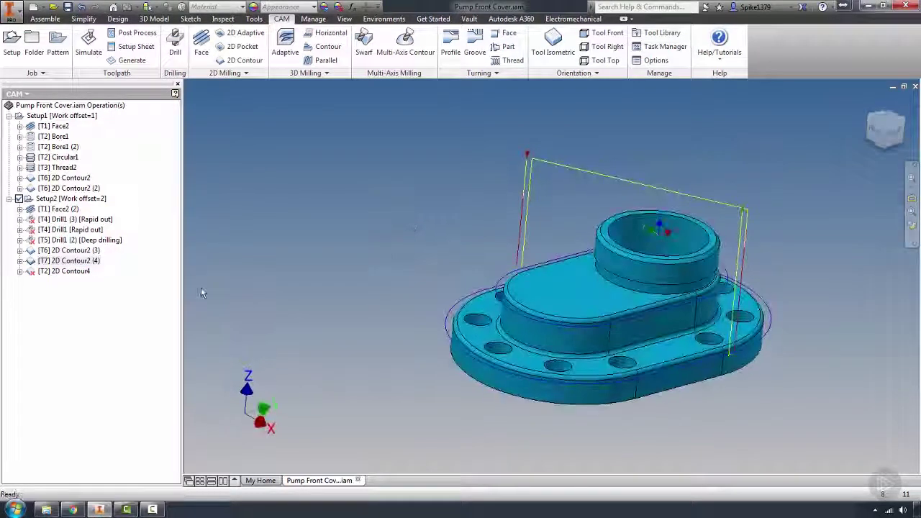
{"action": "left_click", "coordinate": [37, 261]}
{"action": "middle_click_drag", "start_coordinate": [529, 341], "coordinate": [558, 261], "text": "shift"}
{"action": "key", "text": "F6"}
Step: Edit 2D Contour4 in Setup2 and select the lower circular edge around the outside of the round boss as its contour
{"action": "left_click", "coordinate": [49, 272]}
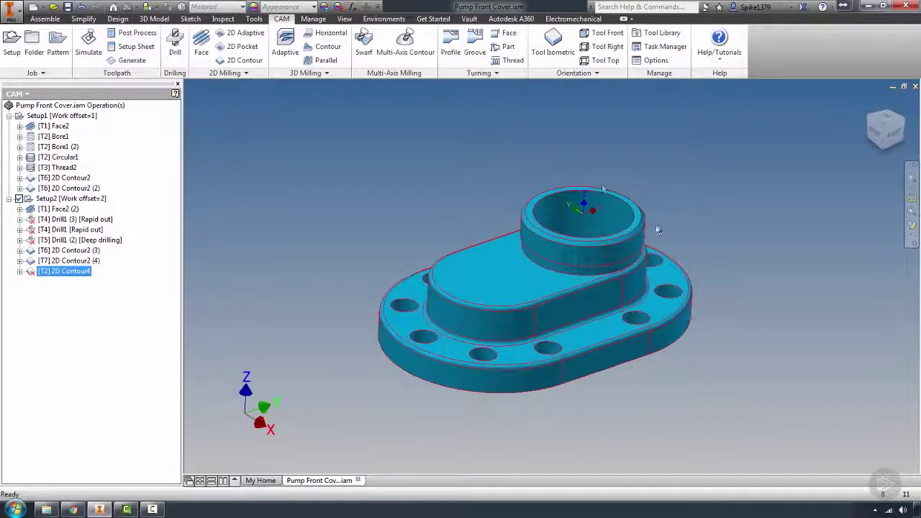
{"action": "scroll", "coordinate": [694, 275], "scroll_direction": "down", "scroll_amount": 3}
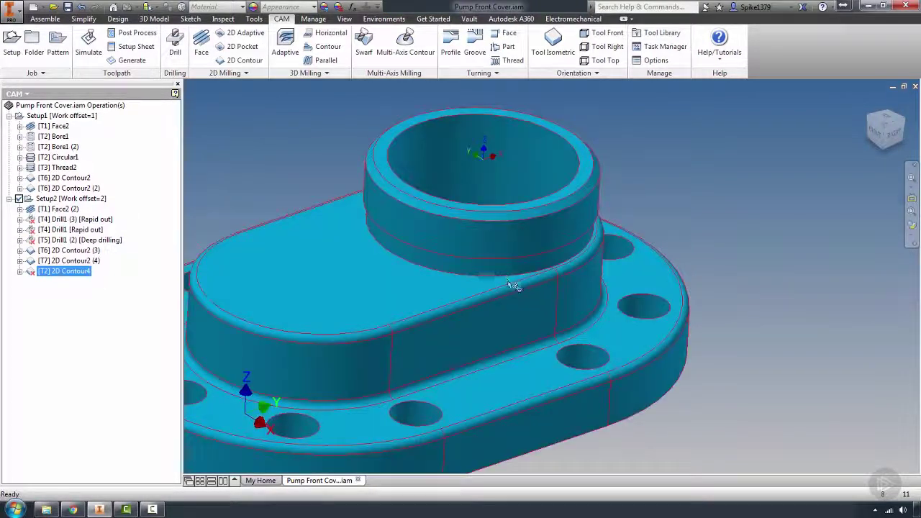
{"action": "middle_click_drag", "start_coordinate": [508, 282], "coordinate": [563, 289]}
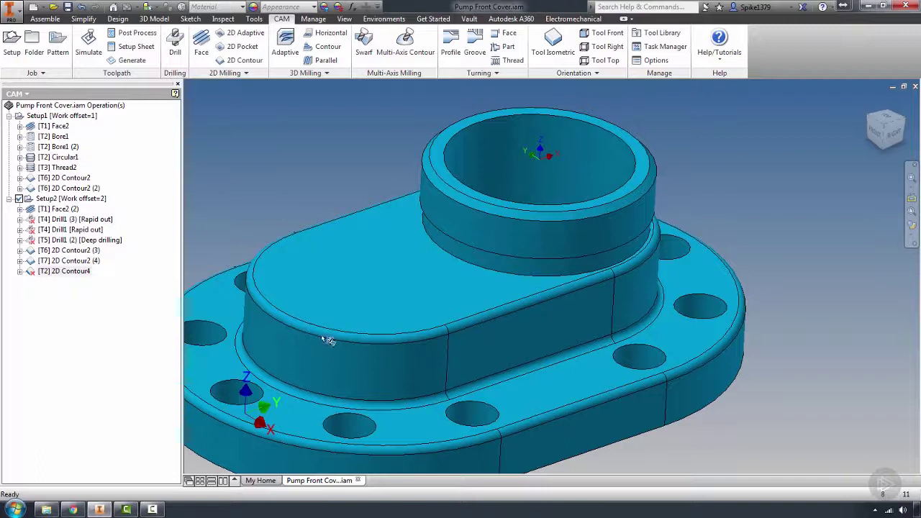
{"action": "double_click", "coordinate": [33, 274]}
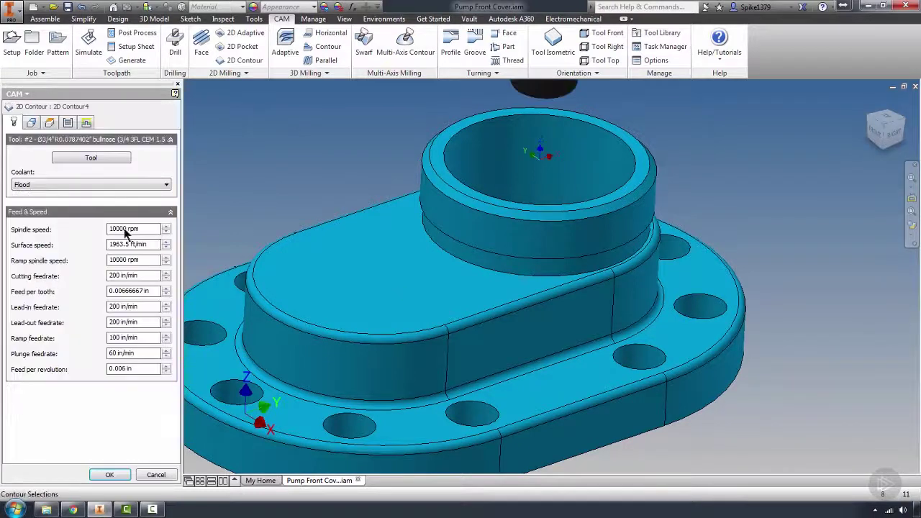
{"action": "left_click", "coordinate": [32, 123]}
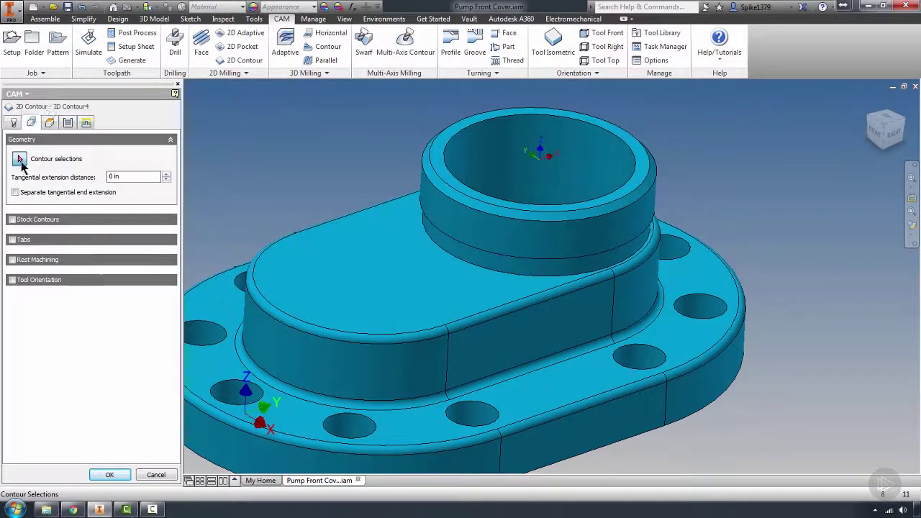
{"action": "left_click", "coordinate": [648, 234]}
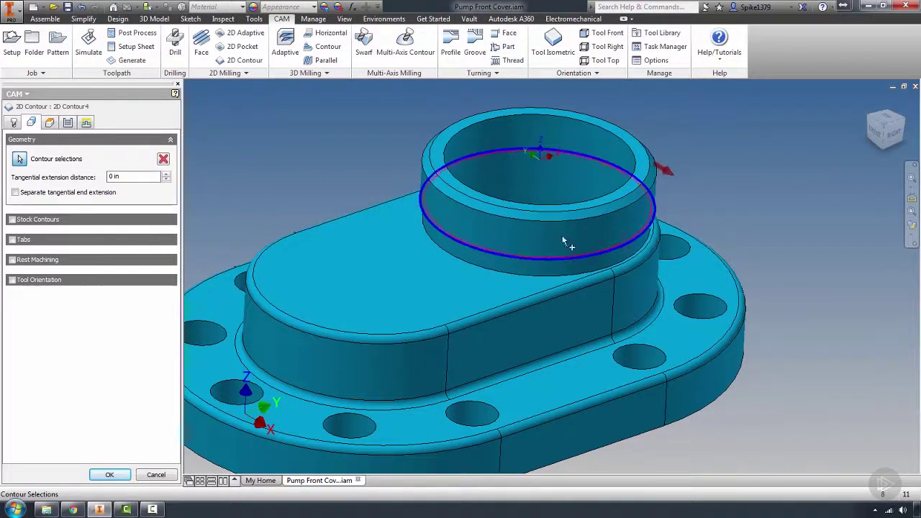
Step: Set the bottom height of 2D Contour4 from a selection, referencing the flat top face of the oval step, and apply the edit
{"action": "left_click", "coordinate": [49, 122]}
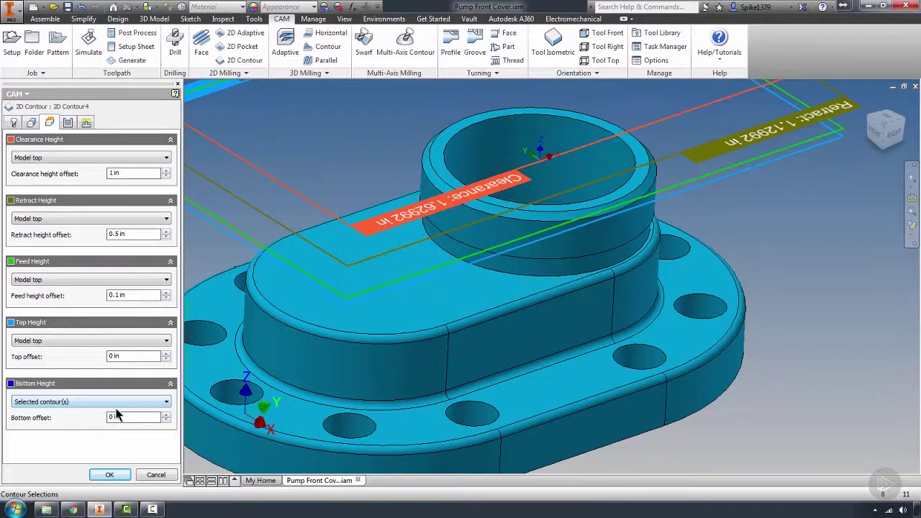
{"action": "left_click", "coordinate": [86, 406]}
{"action": "left_click", "coordinate": [44, 478]}
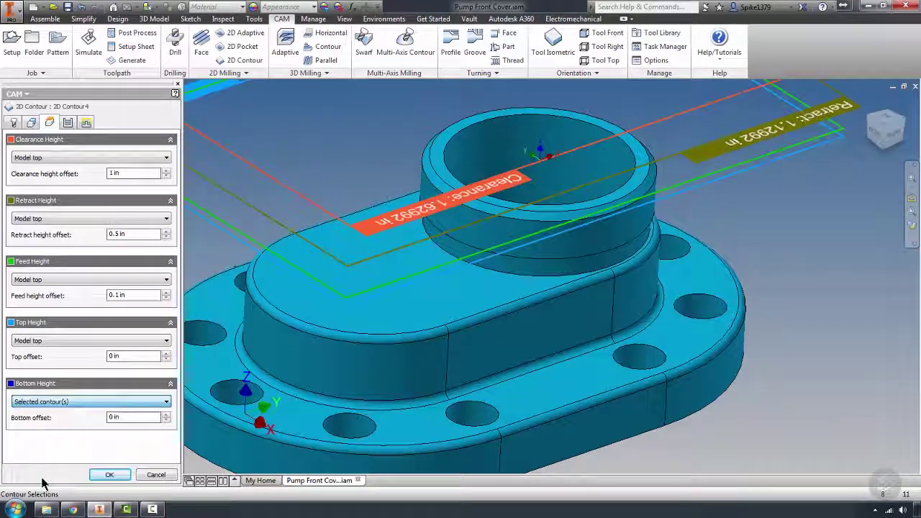
{"action": "middle_click_drag", "start_coordinate": [450, 333], "coordinate": [436, 291], "text": "shift"}
{"action": "scroll", "coordinate": [439, 293], "scroll_direction": "up", "scroll_amount": 5}
{"action": "left_click", "coordinate": [429, 231]}
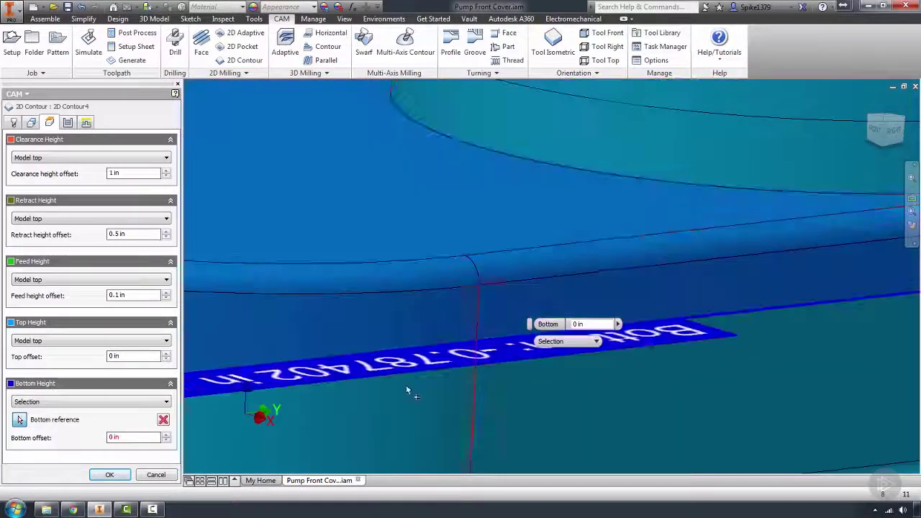
{"action": "left_click", "coordinate": [122, 476]}
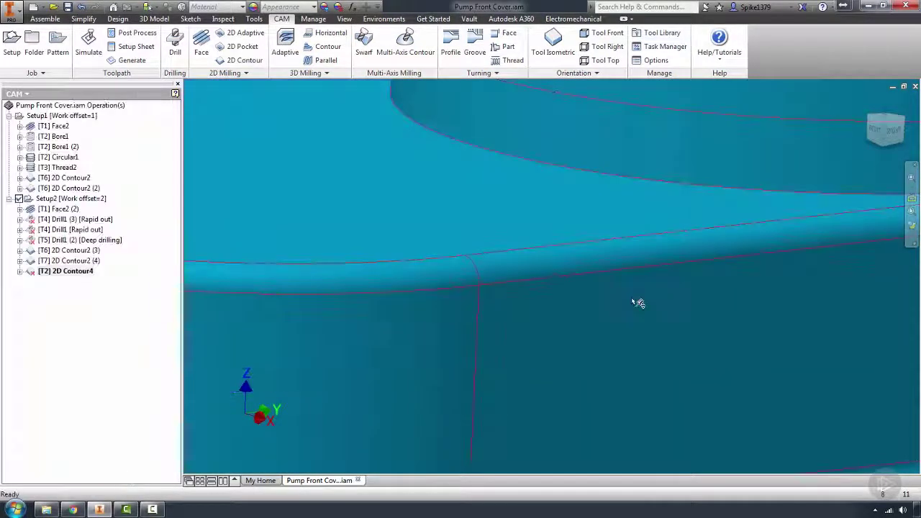
{"action": "scroll", "coordinate": [640, 302], "scroll_direction": "down", "scroll_amount": 4}
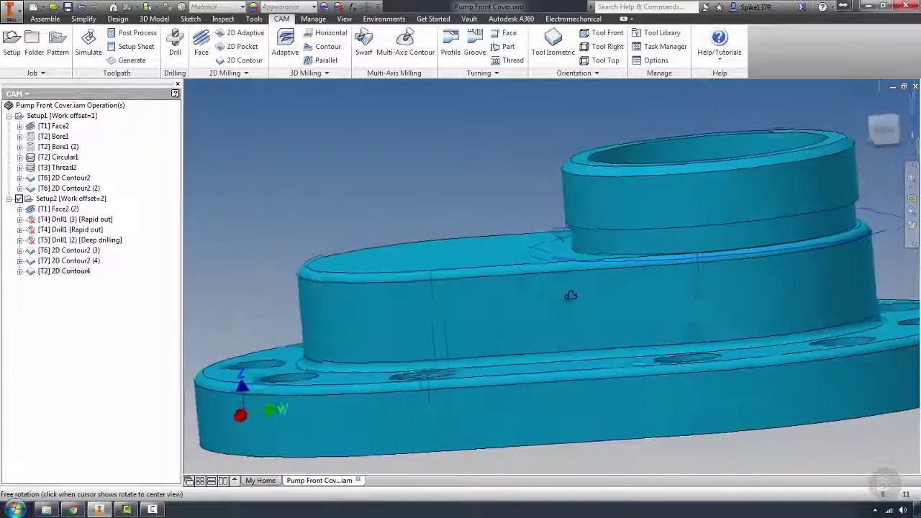
{"action": "scroll", "coordinate": [557, 330], "scroll_direction": "down", "scroll_amount": 2}
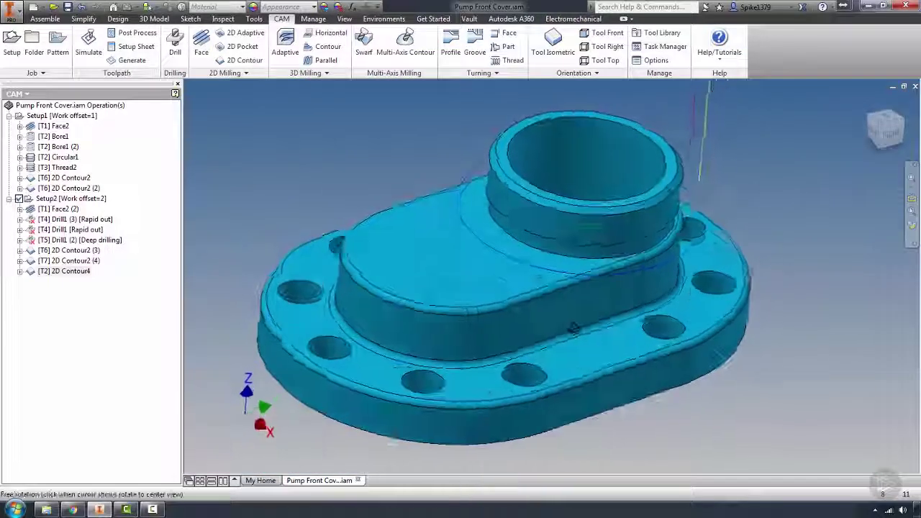